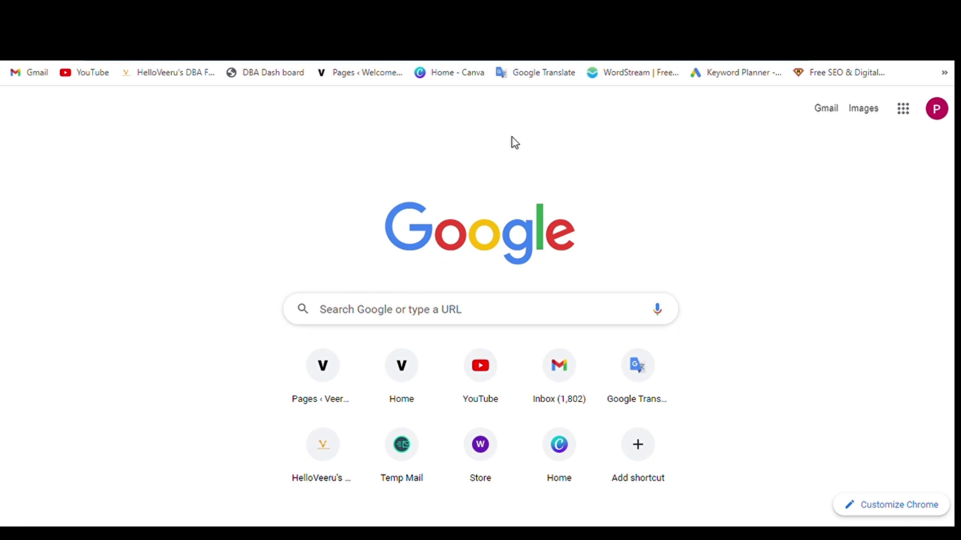
Load the digistore24.com homepage from the 'digi' address-bar suggestion.
type("digi")
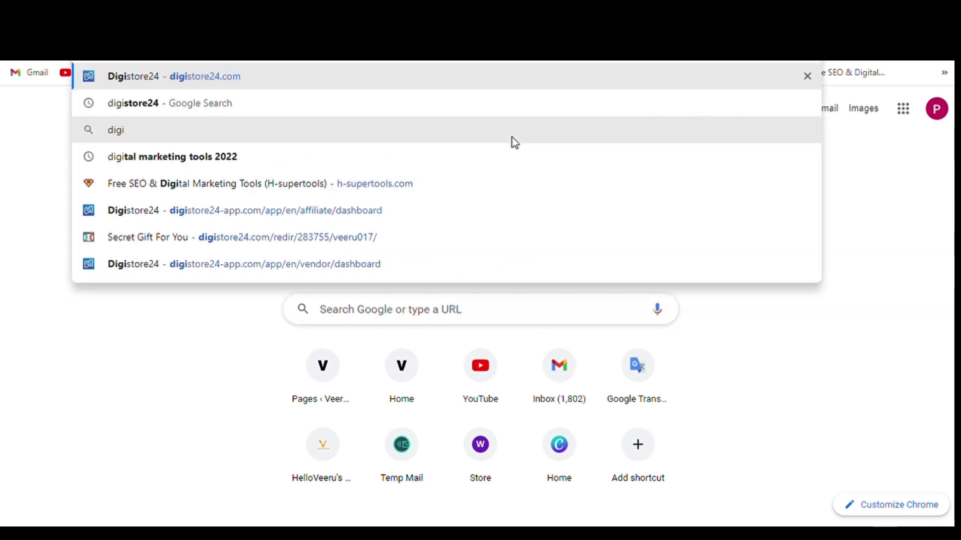
key("Escape")
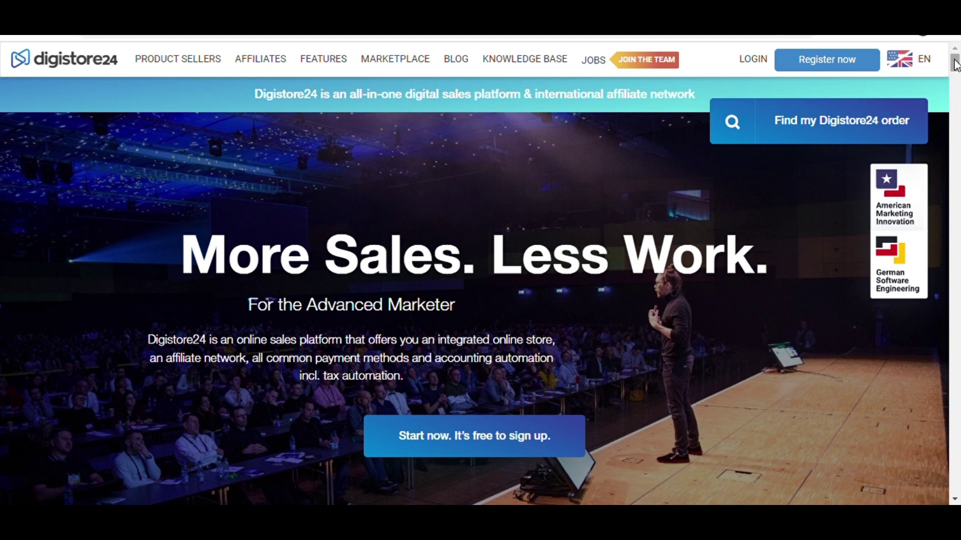
Scroll through the homepage's selling points, then go to the free 'Register now' page.
left_click_drag(955, 67, 955, 80)
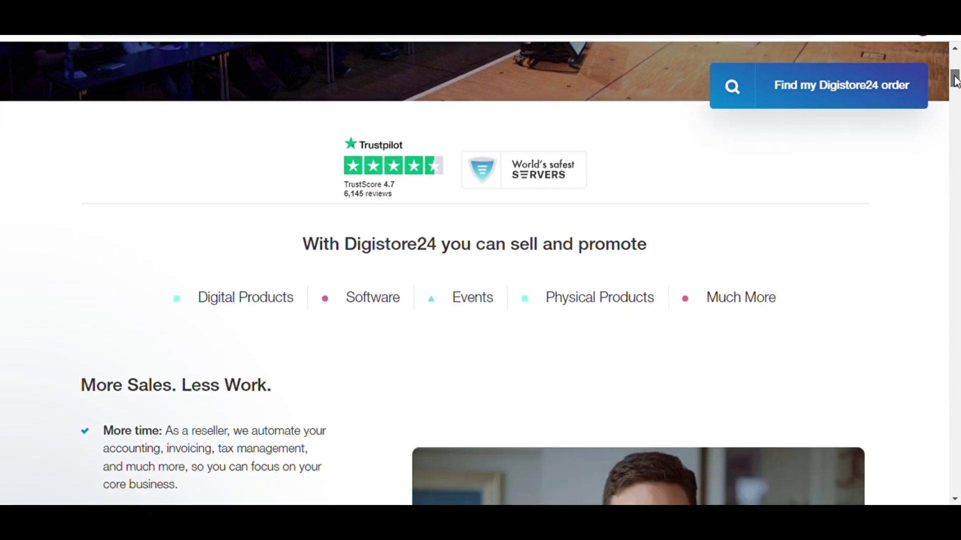
left_click_drag(956, 80, 955, 85)
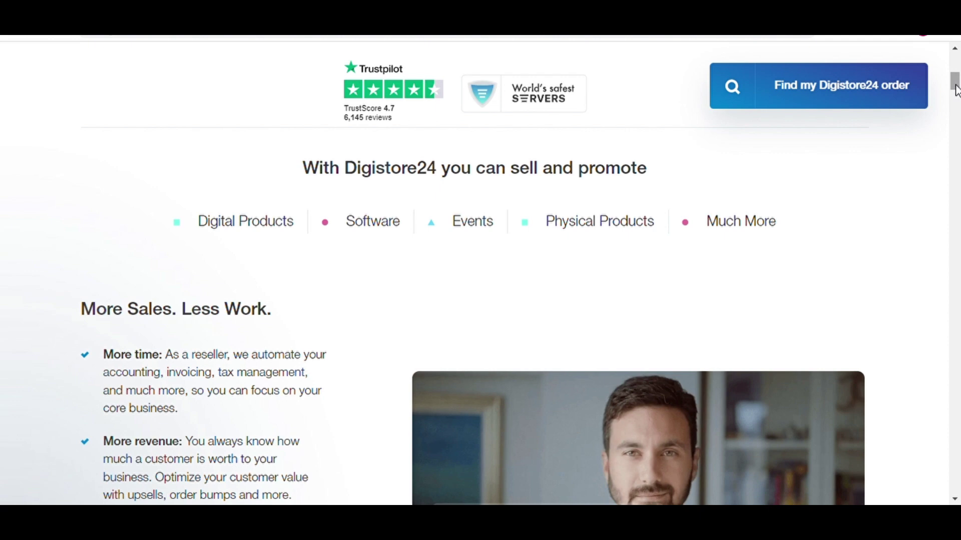
left_click_drag(954, 82, 957, 111)
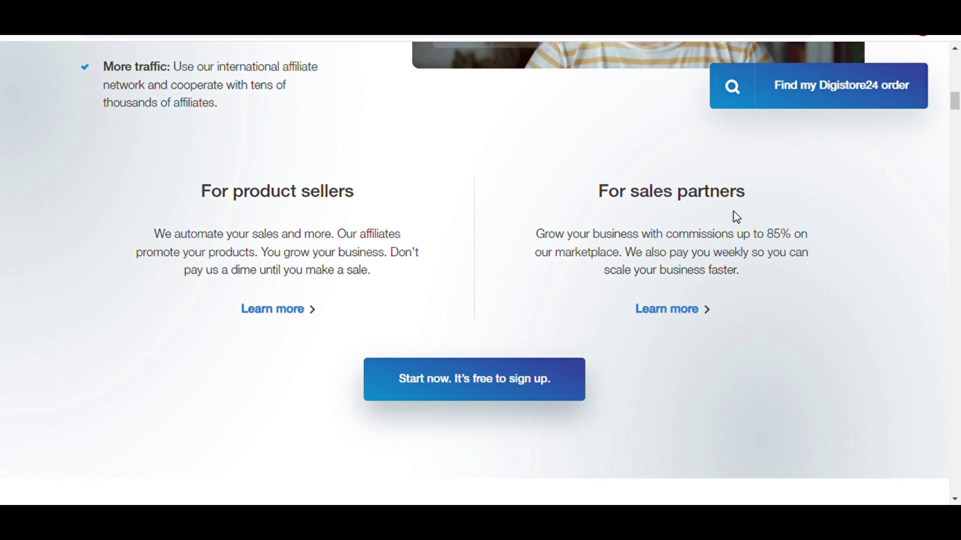
left_click_drag(955, 102, 956, 54)
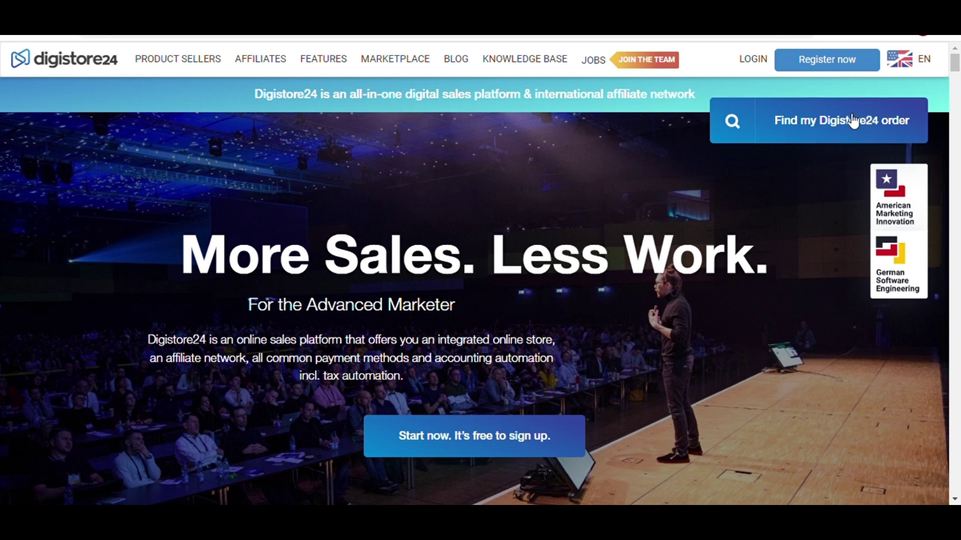
left_click(782, 70)
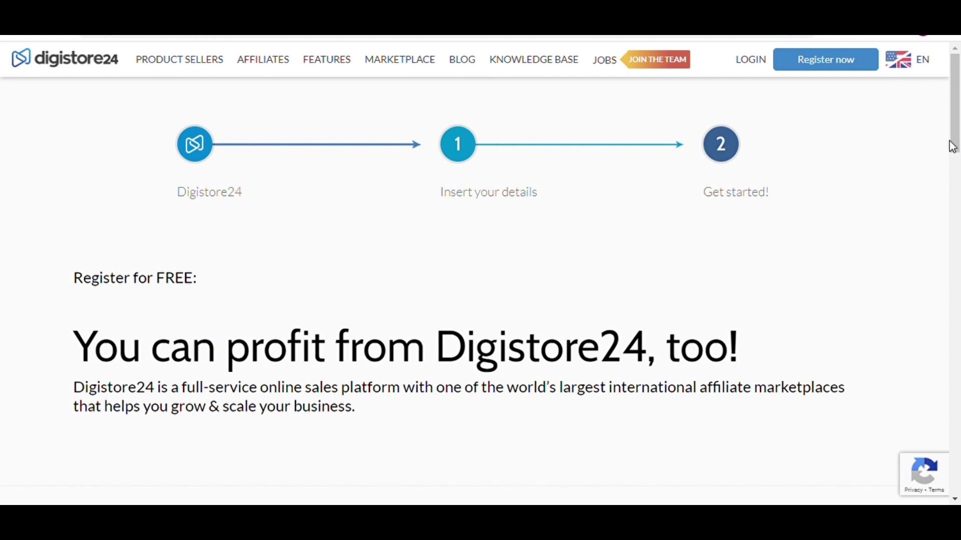
Scroll down to the vendor-and-affiliate Create Account form and focus the User name field.
left_click_drag(956, 129, 944, 223)
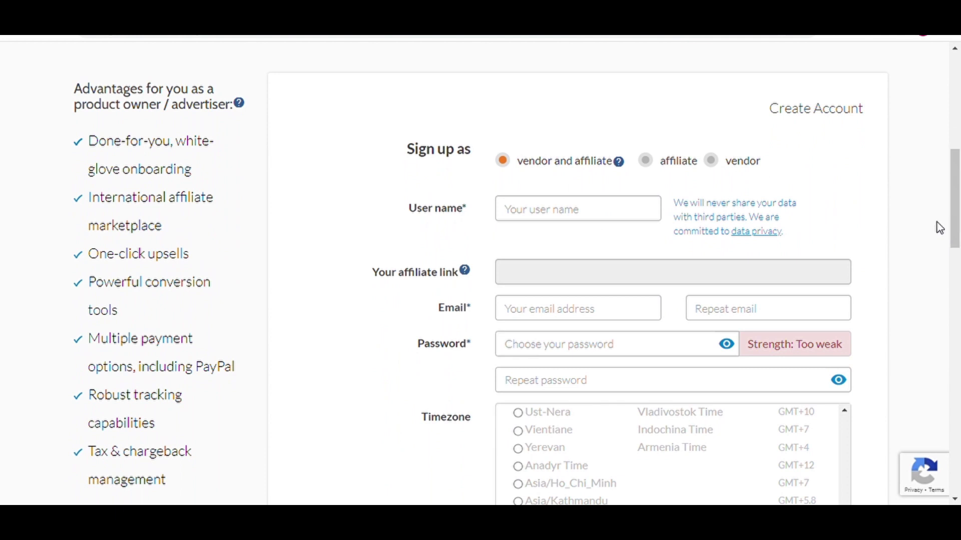
left_click(558, 216)
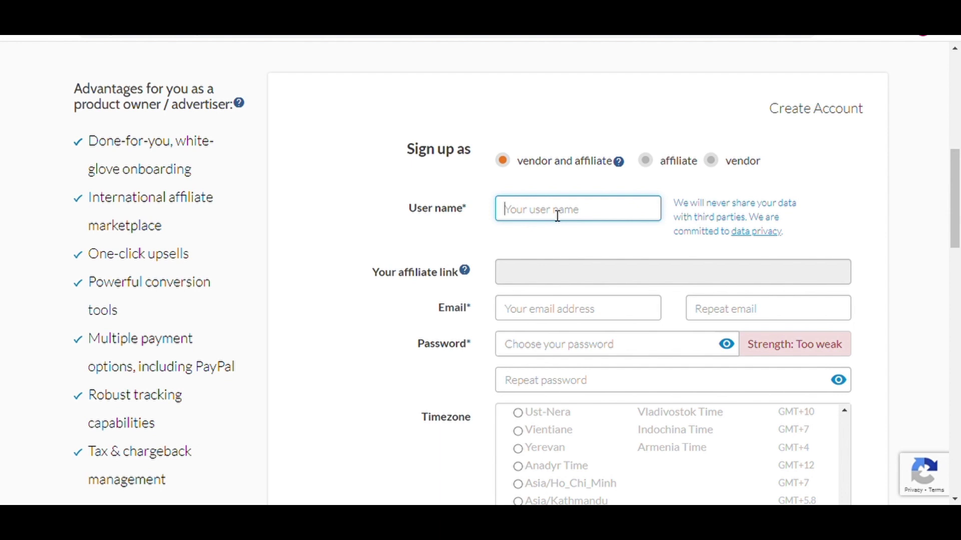
Enter a user name, then add the digits '99' to meet the six-character minimum.
type("pe")
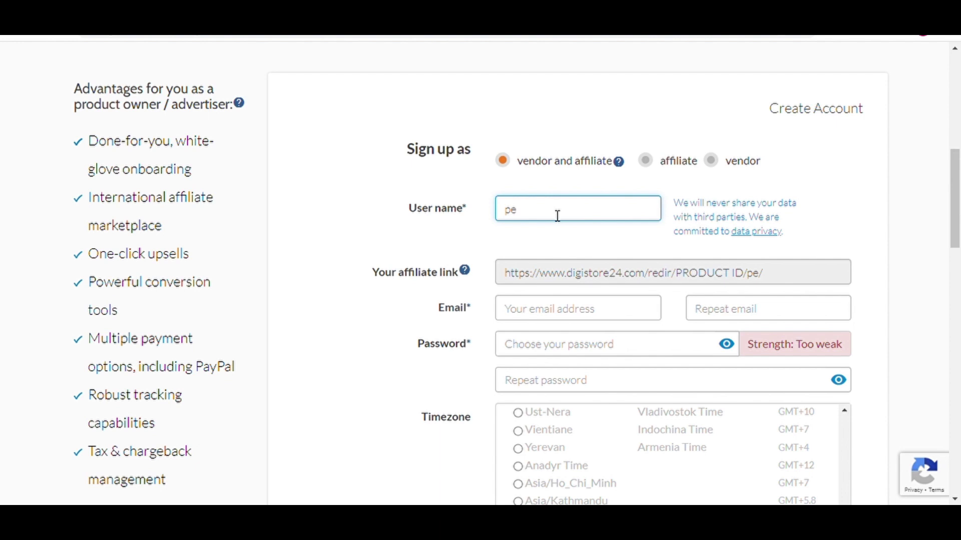
type("ter")
left_click(573, 234)
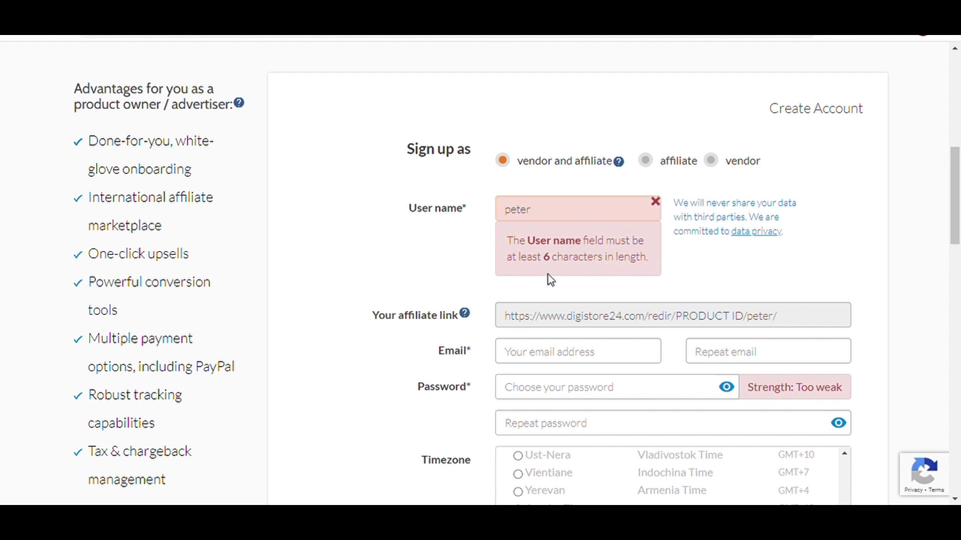
left_click(547, 215)
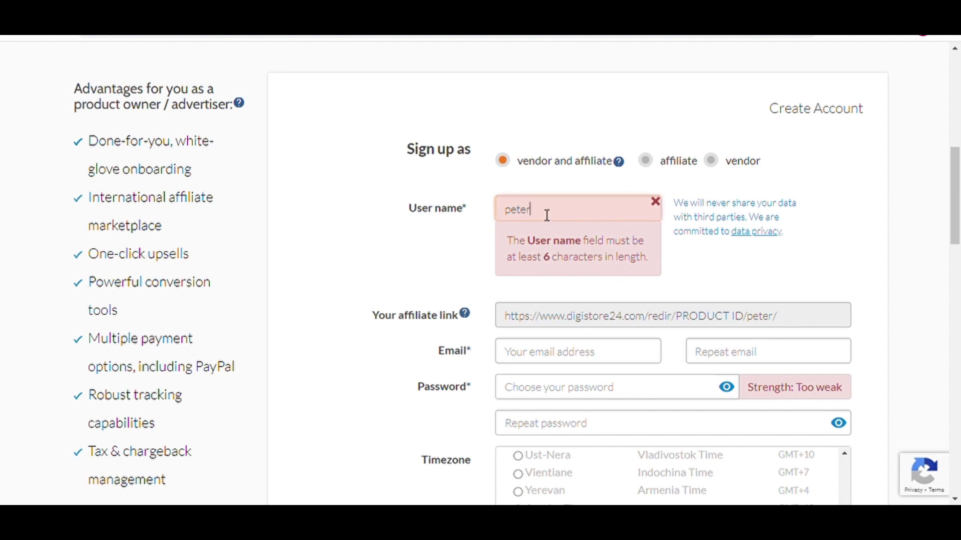
type("99")
left_click(465, 244)
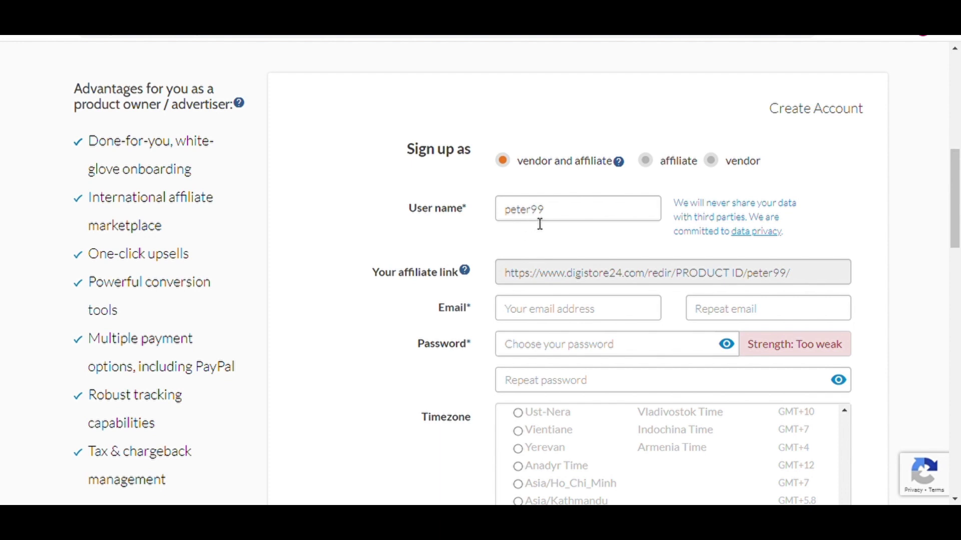
left_click(574, 218)
left_click(593, 244)
Enter the account e-mail address, then paste the same address into Repeat email.
left_click(592, 316)
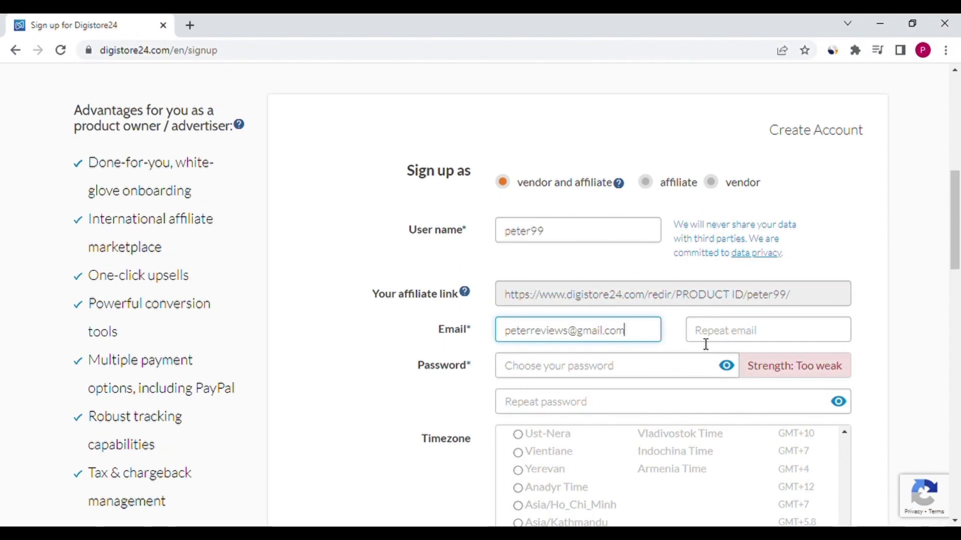
left_click_drag(635, 336, 509, 336)
key("ctrl+c")
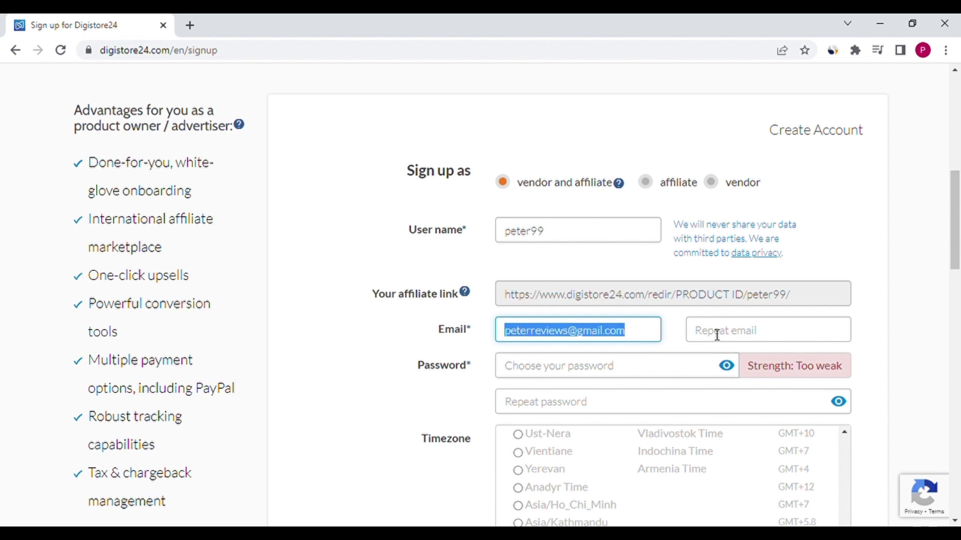
left_click(744, 336)
key("ctrl+v")
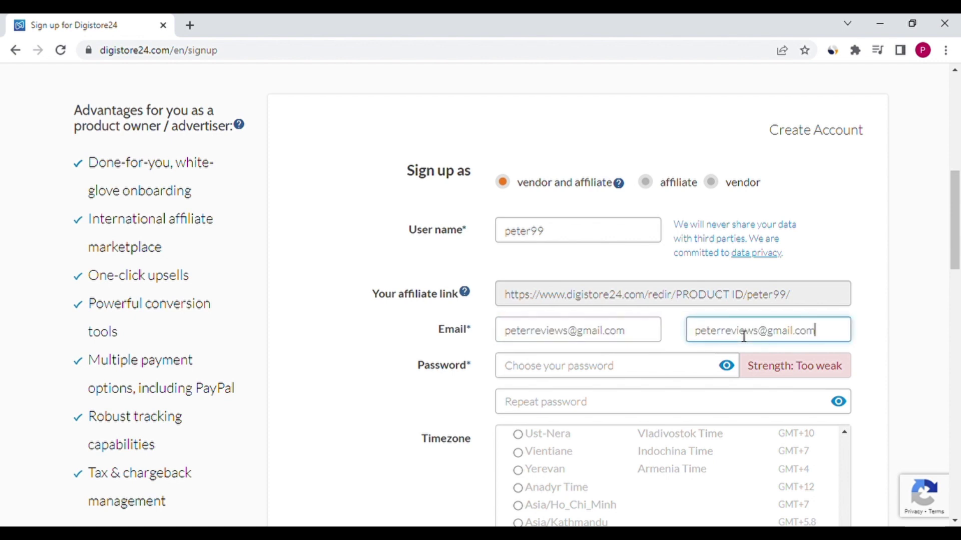
left_click_drag(956, 243, 956, 276)
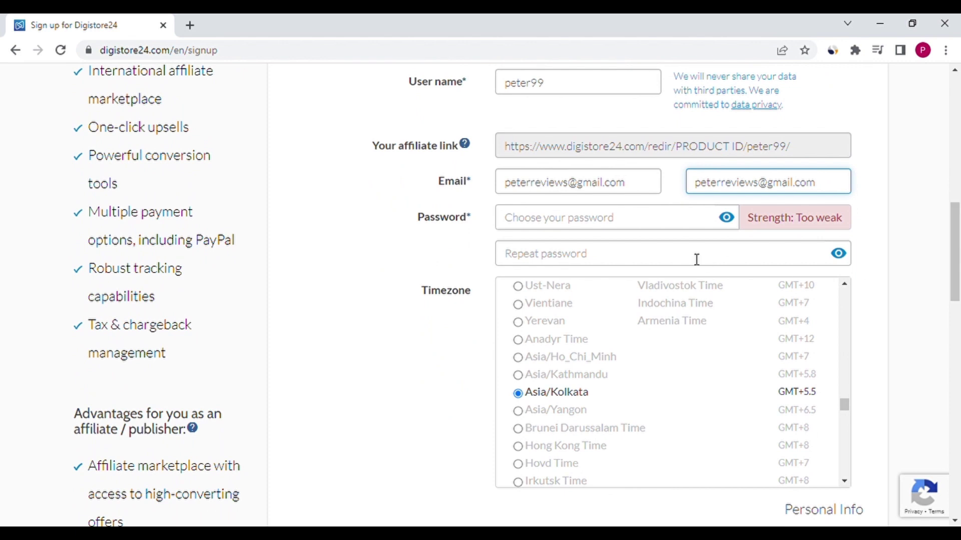
Type the account password, rated excellent, and type it again in Repeat password.
left_click(624, 223)
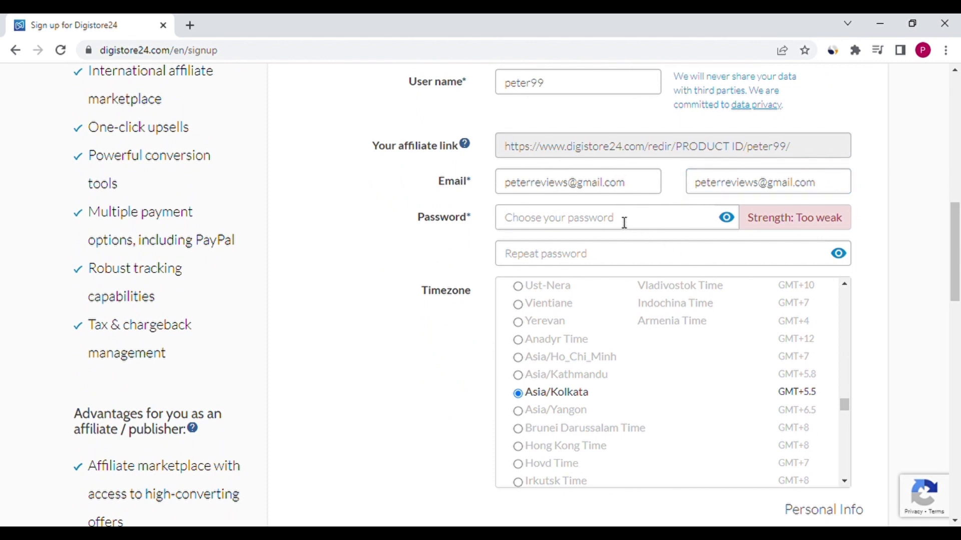
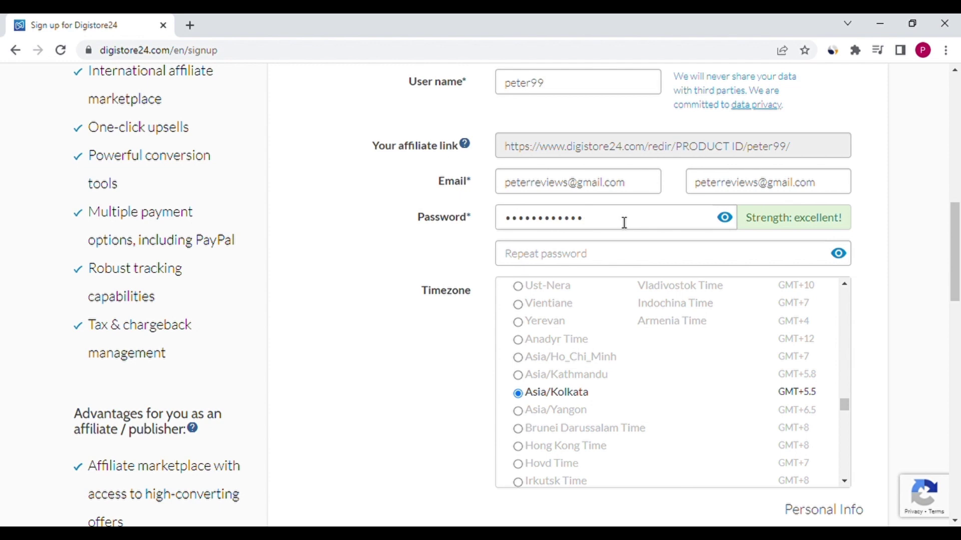
left_click(604, 258)
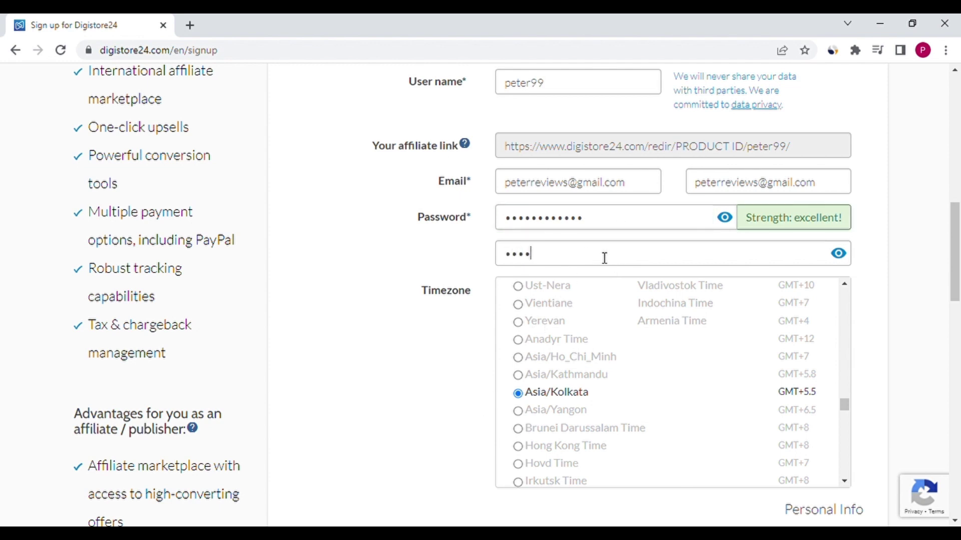
left_click_drag(956, 279, 956, 306)
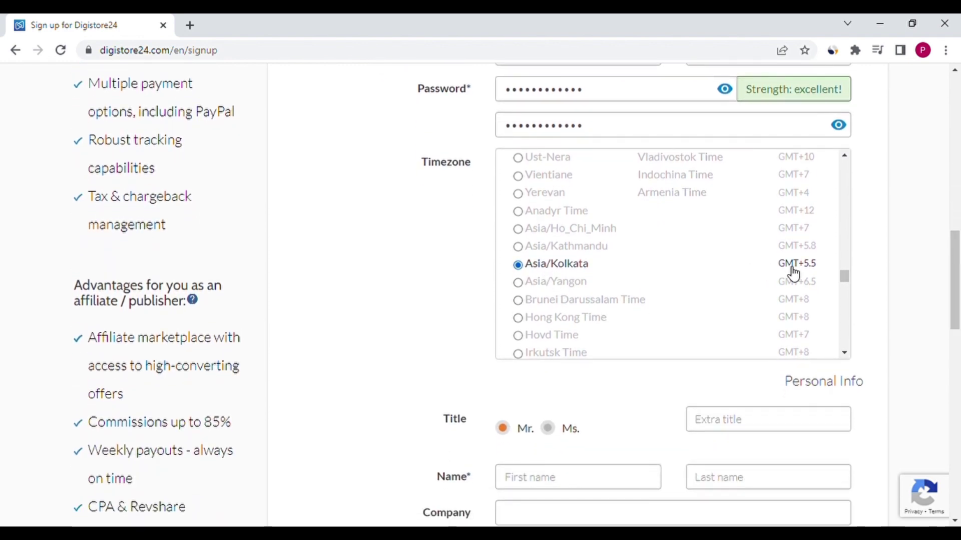
Fill in the extra title and the user's first and last name under Personal Info.
left_click_drag(956, 280, 950, 323)
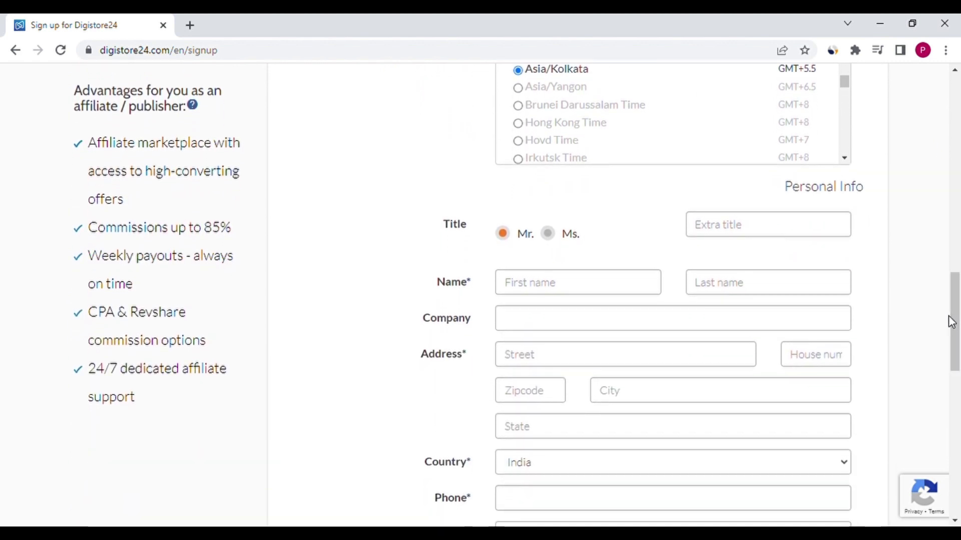
left_click(724, 230)
type("He")
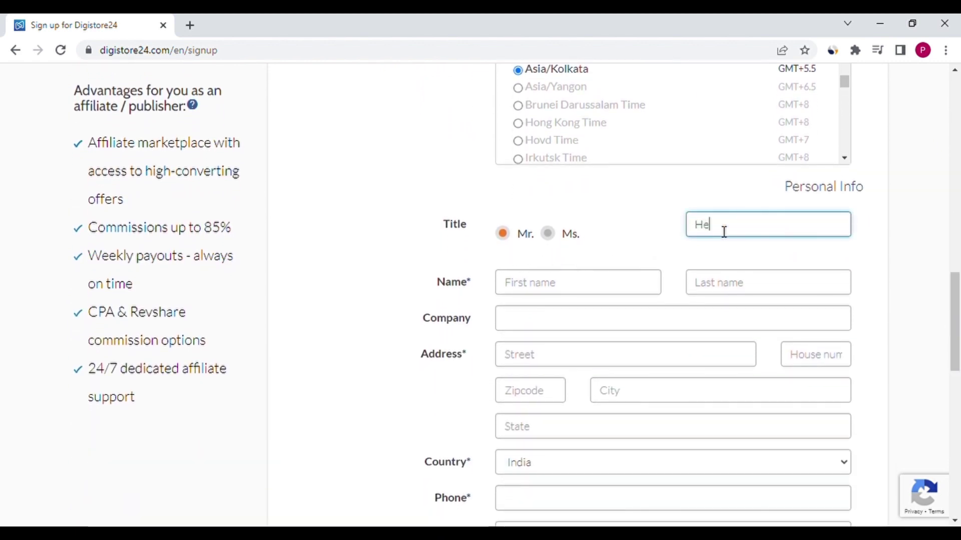
left_click(556, 291)
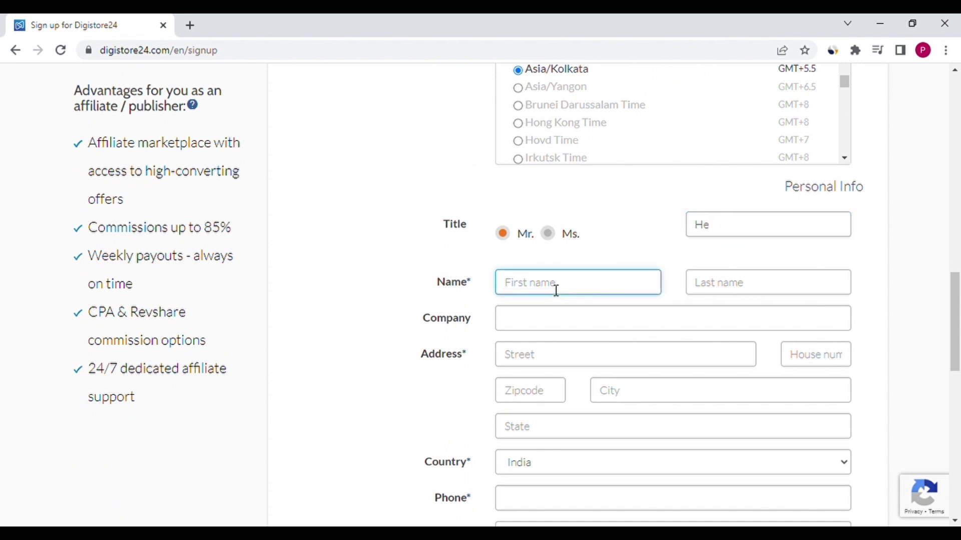
type("Peter")
left_click(738, 287)
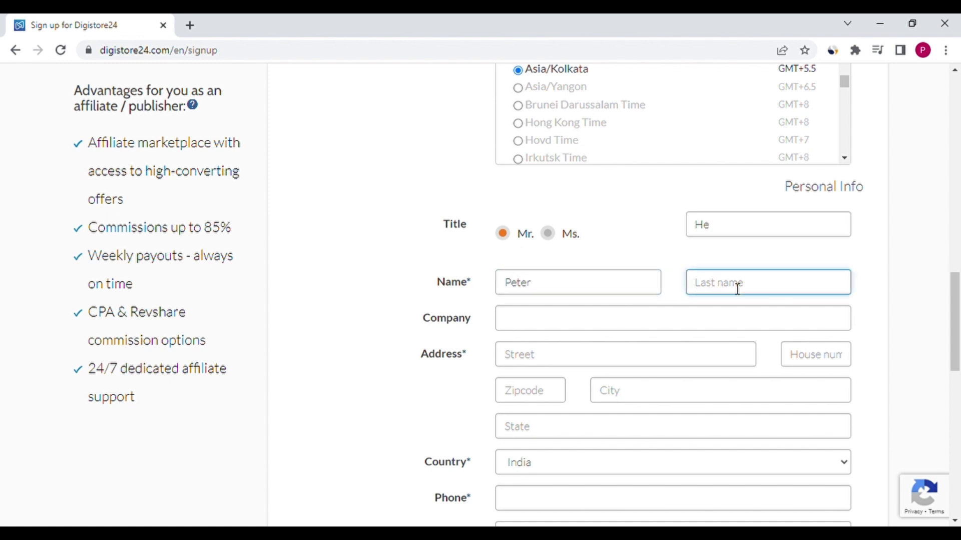
type("H")
left_click(569, 324)
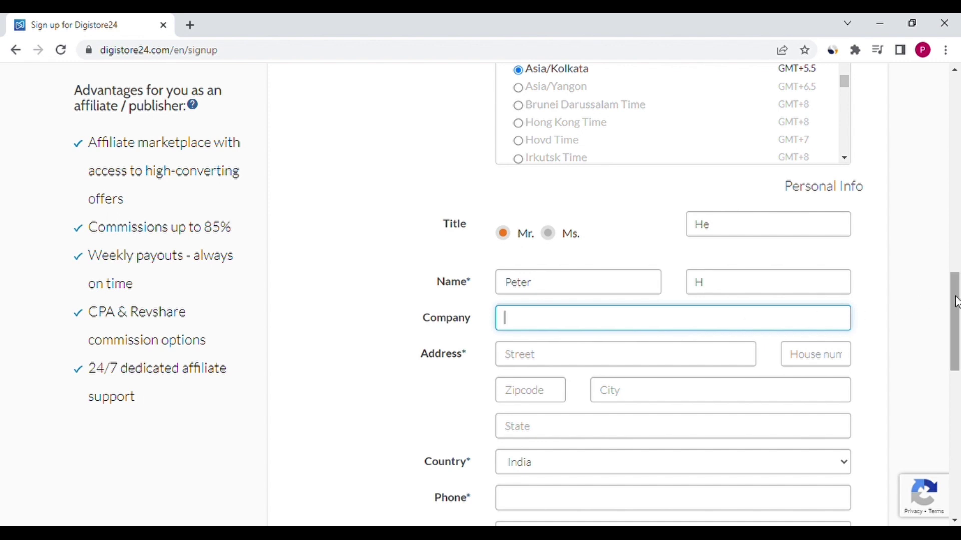
left_click_drag(956, 301, 956, 322)
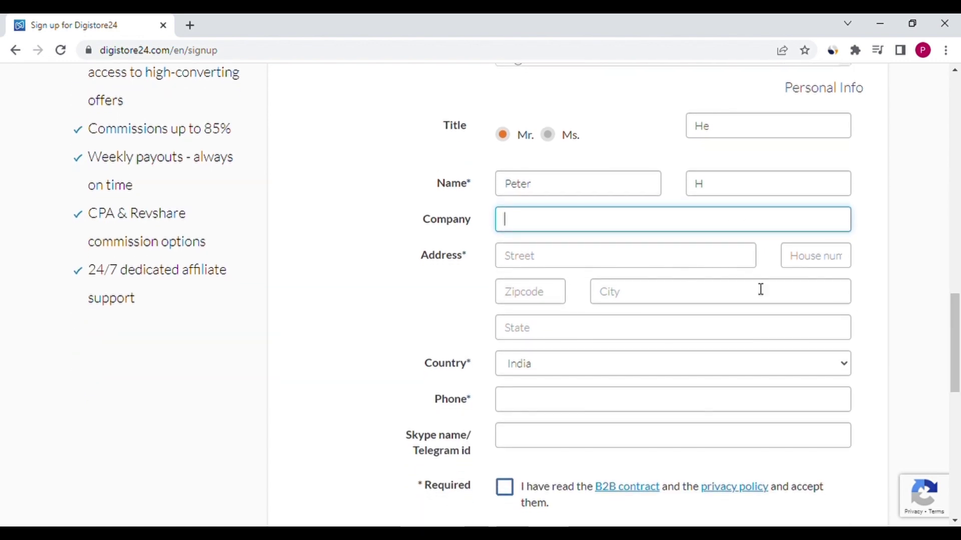
Enter the street, house number, city or state, and phone number.
left_click(621, 264)
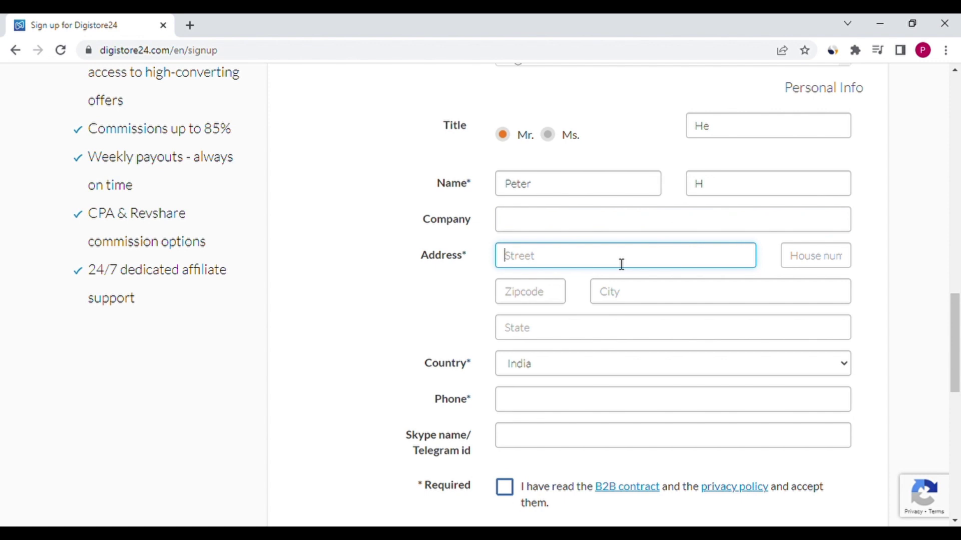
left_click(806, 257)
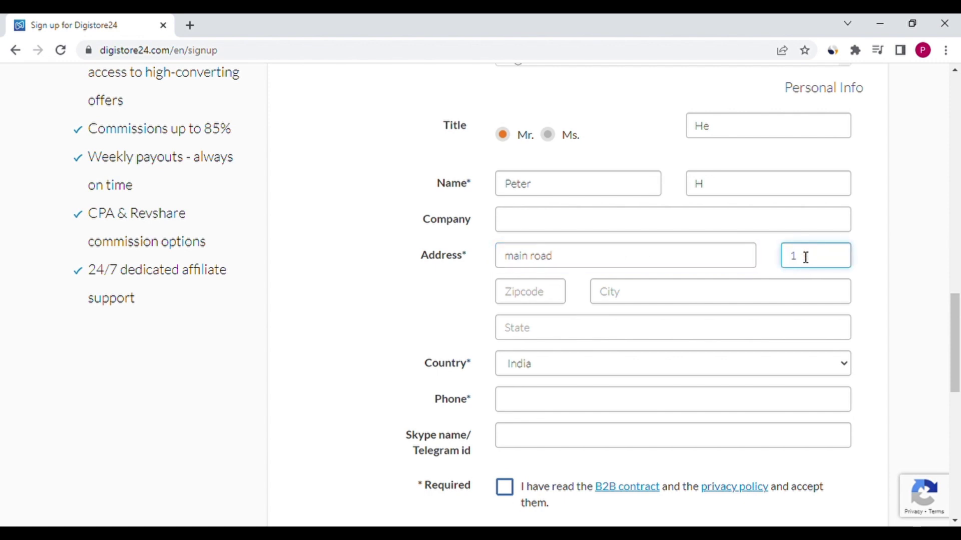
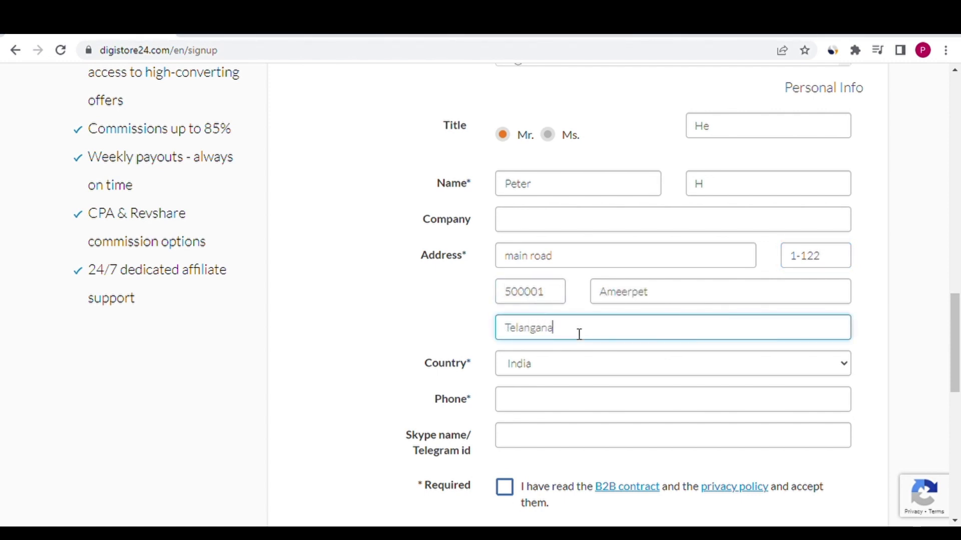
left_click(549, 403)
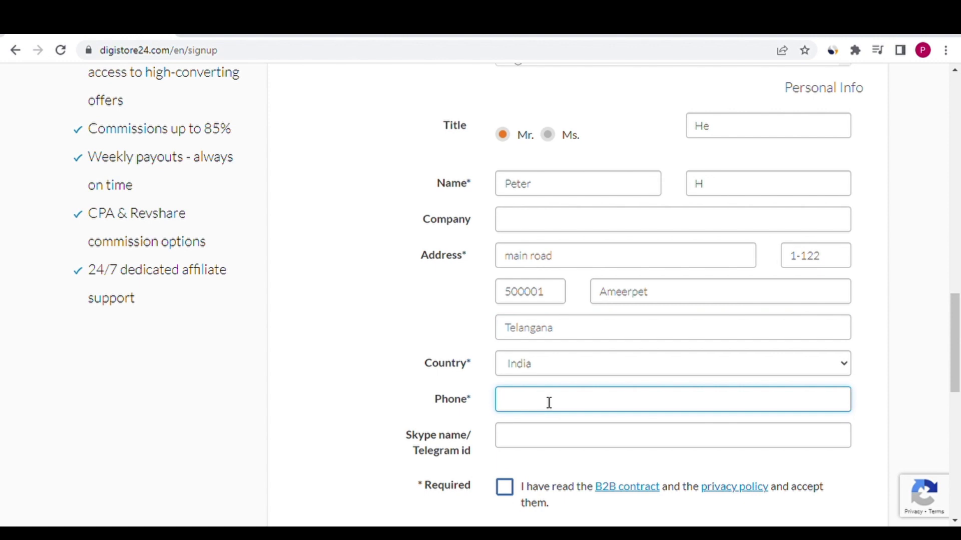
Accept the B2B contract and privacy policy and submit 'Register for free now'.
left_click_drag(956, 348, 954, 386)
left_click(541, 338)
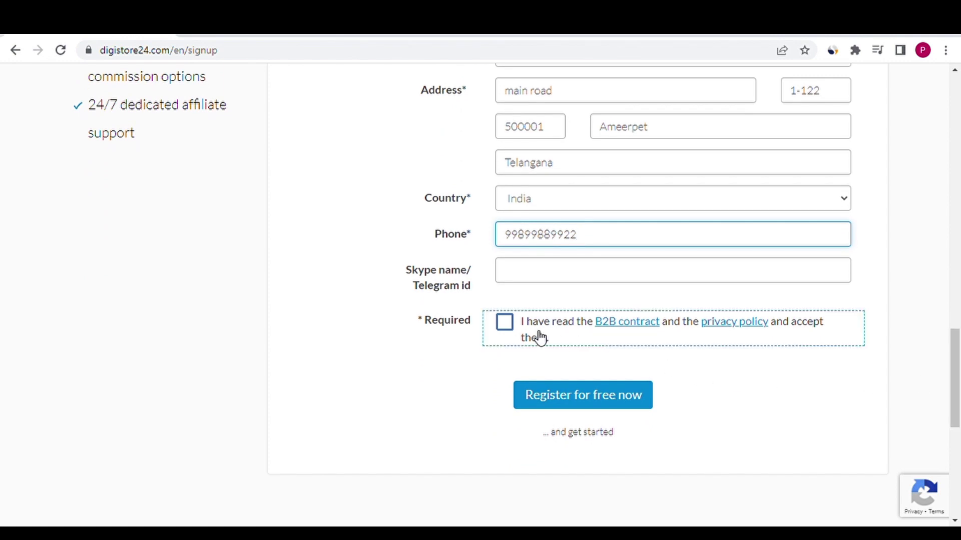
left_click(513, 326)
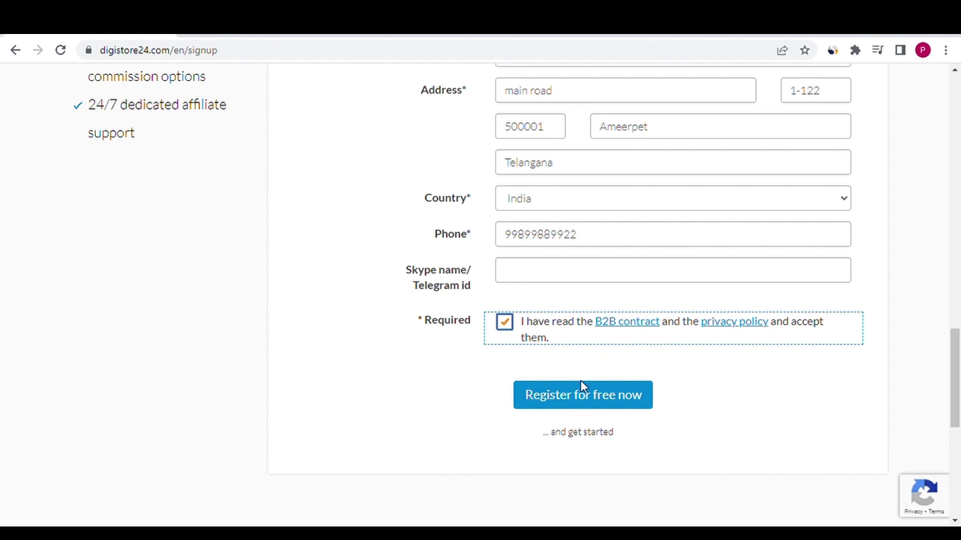
left_click(576, 398)
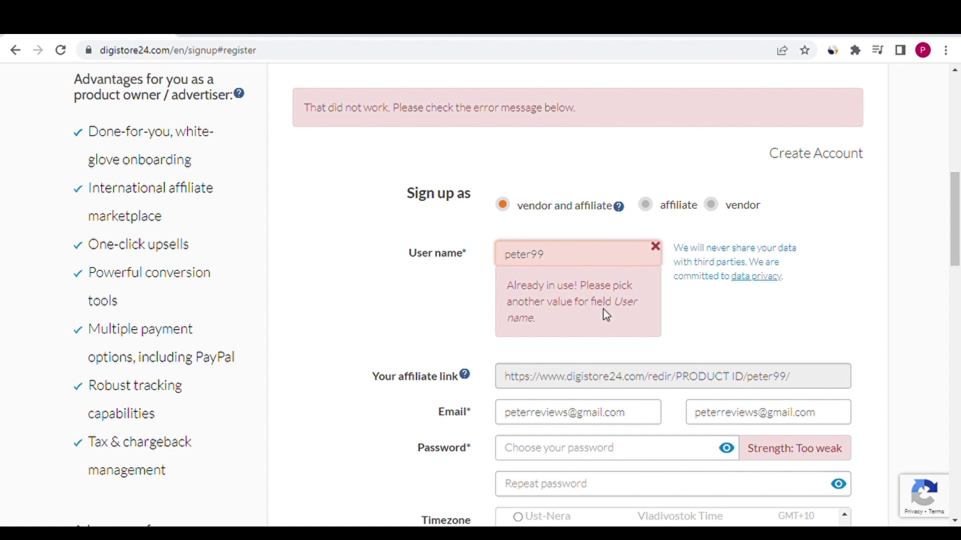
Replace the taken user name with a new one and re-enter the account password.
double_click(518, 256)
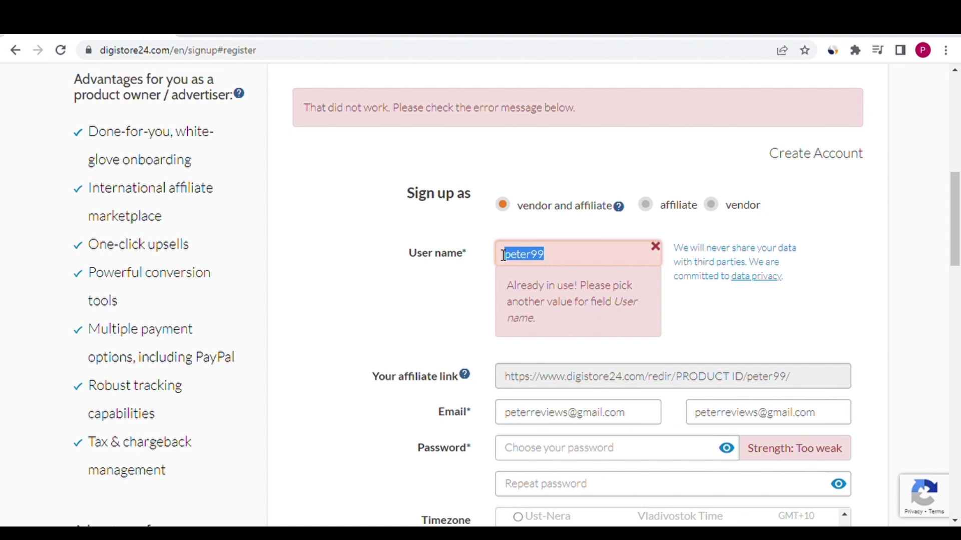
type("Pete")
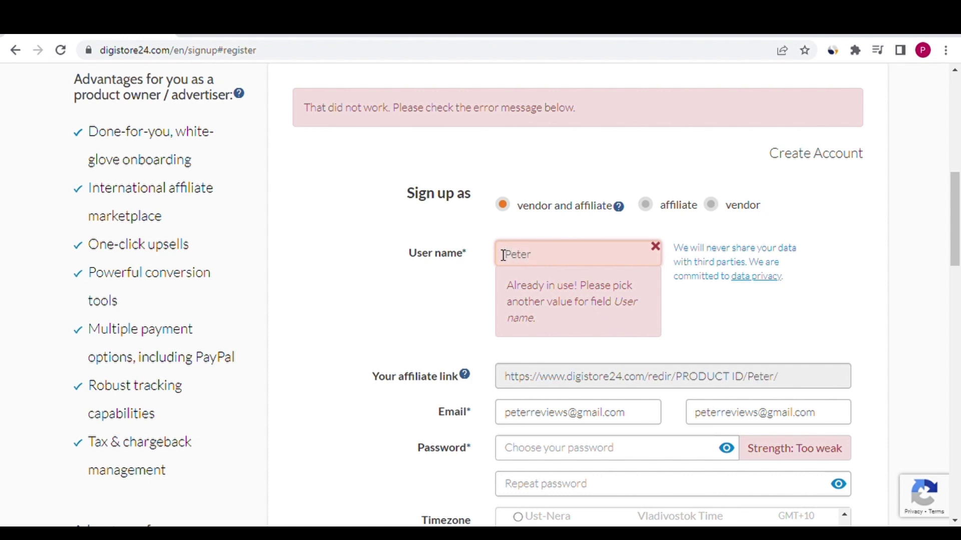
type("r998891")
left_click(452, 320)
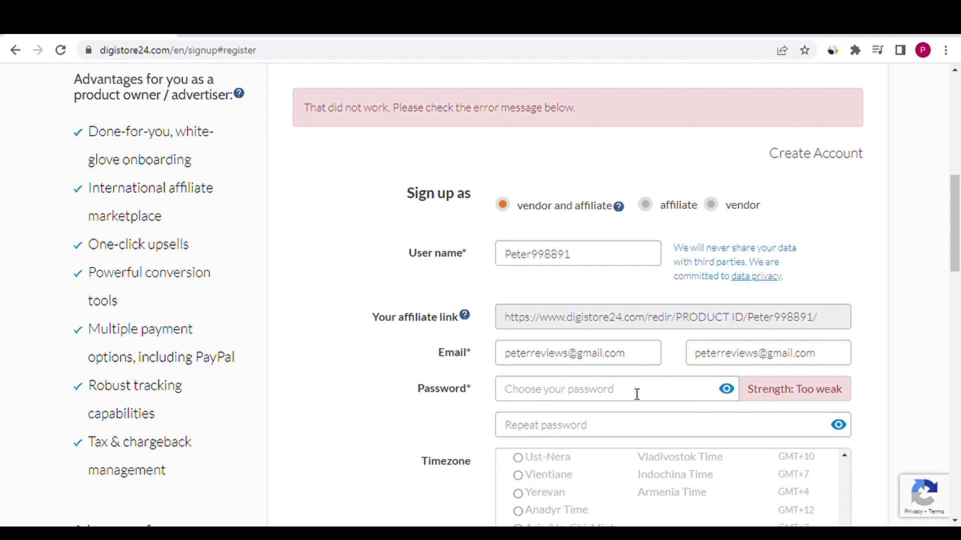
type("*****")
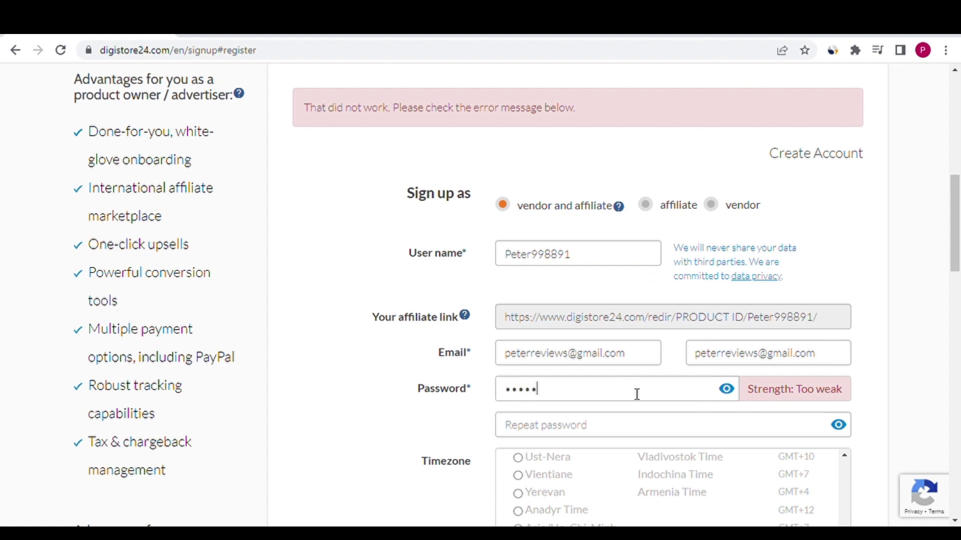
type("*****")
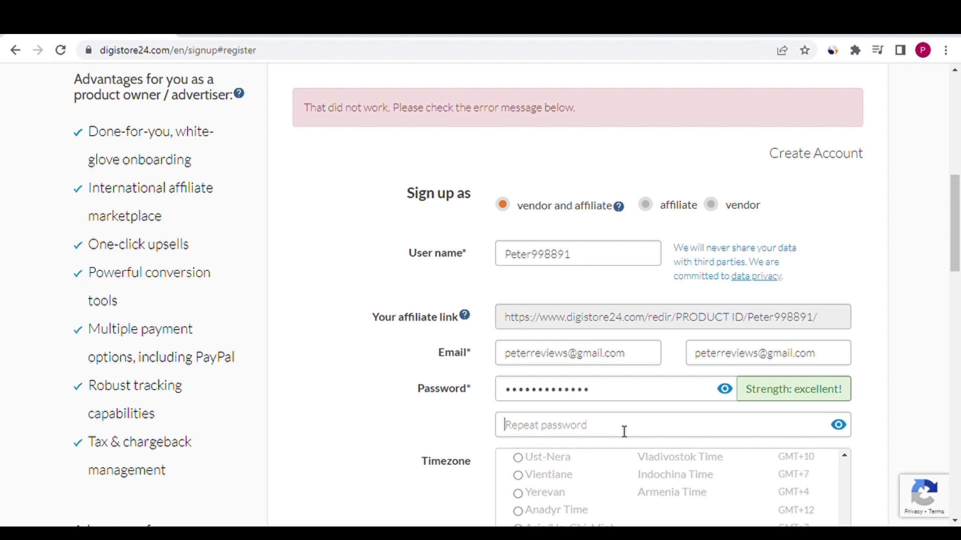
type("*****")
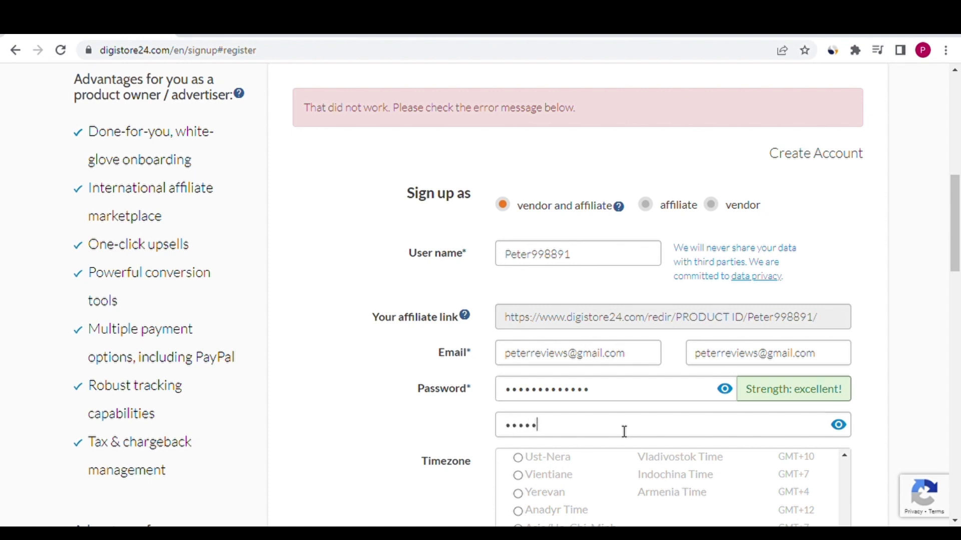
type("*******")
Scroll past Personal Info and resubmit the corrected form with 'Register for free now'.
scroll(955, 253, "down", 3)
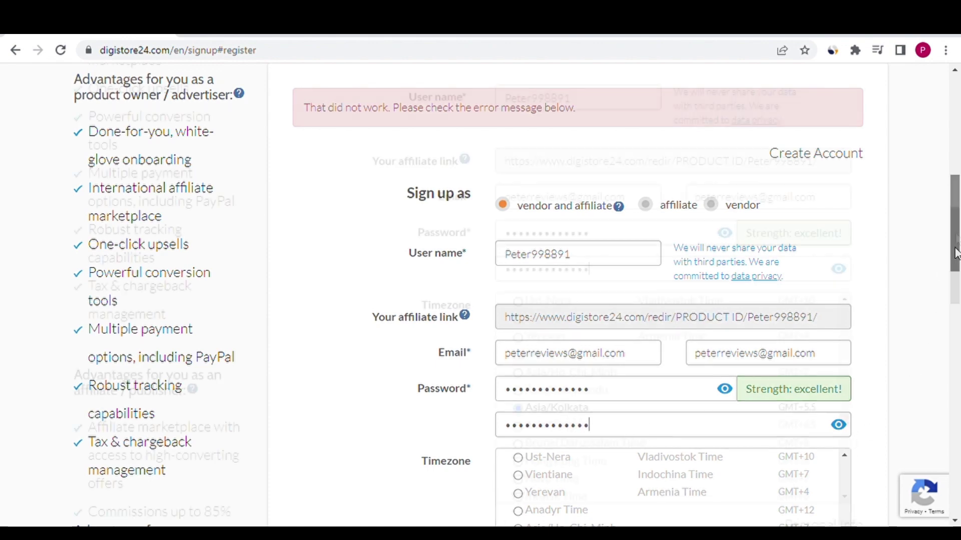
scroll(955, 252, "down", 5)
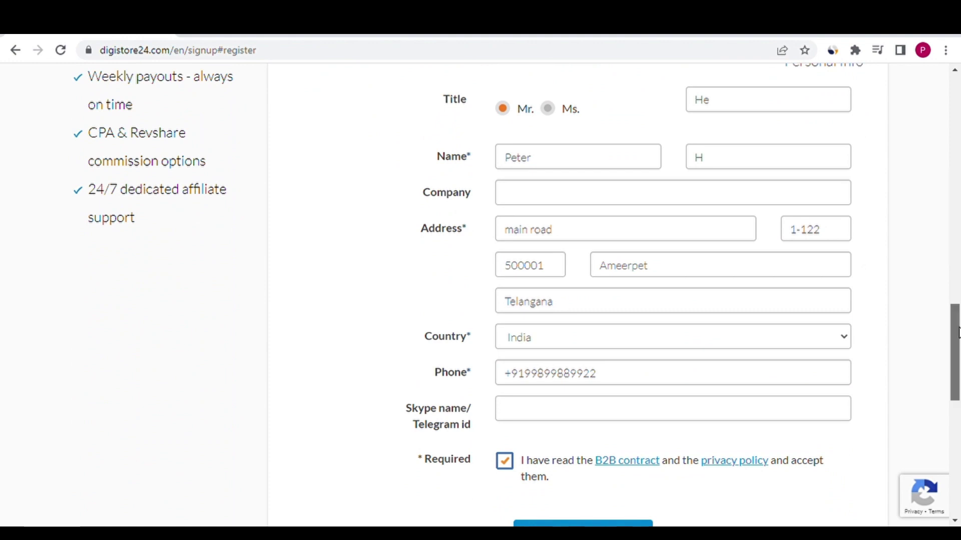
left_click_drag(957, 333, 954, 392)
left_click(595, 253)
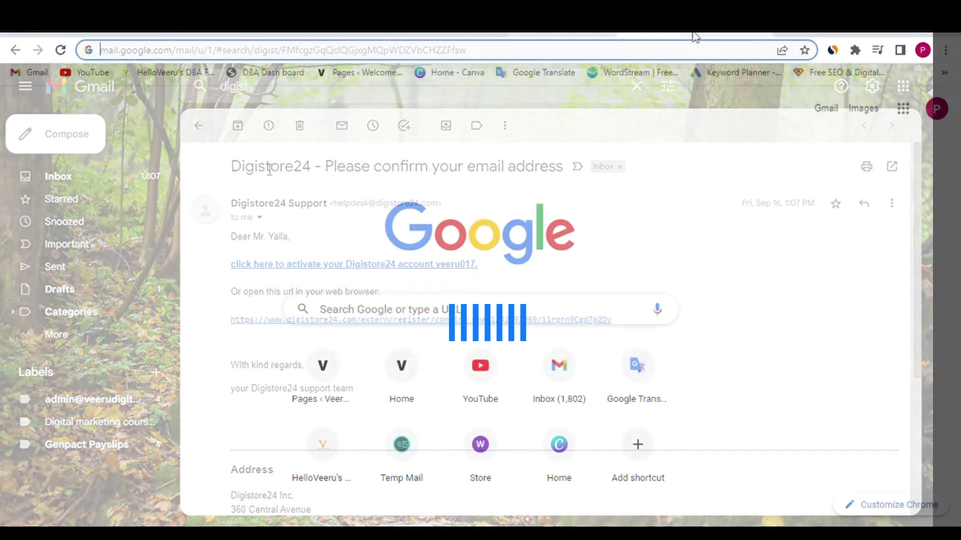
Open digistore24.com in a new tab from the 'digi' suggestion and bring up its login form.
type("digi")
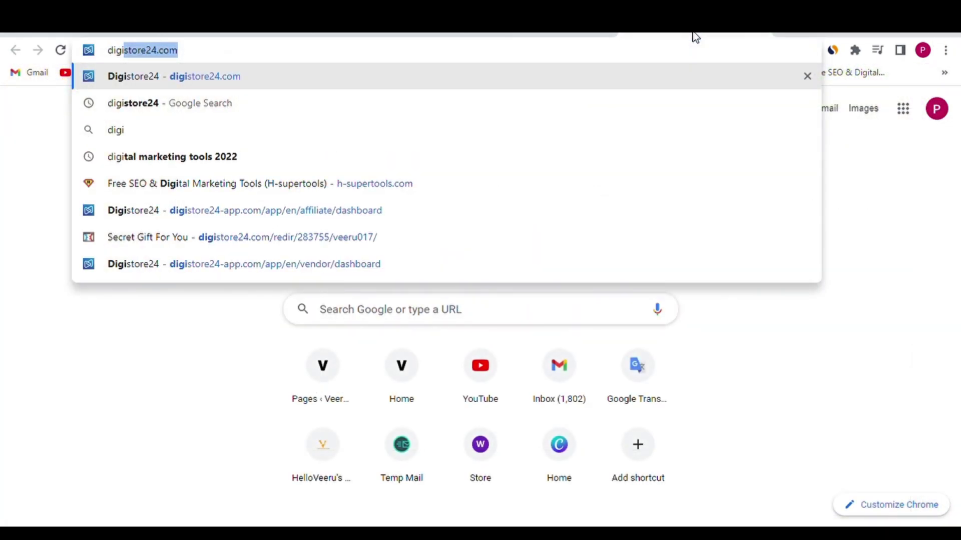
key("Return")
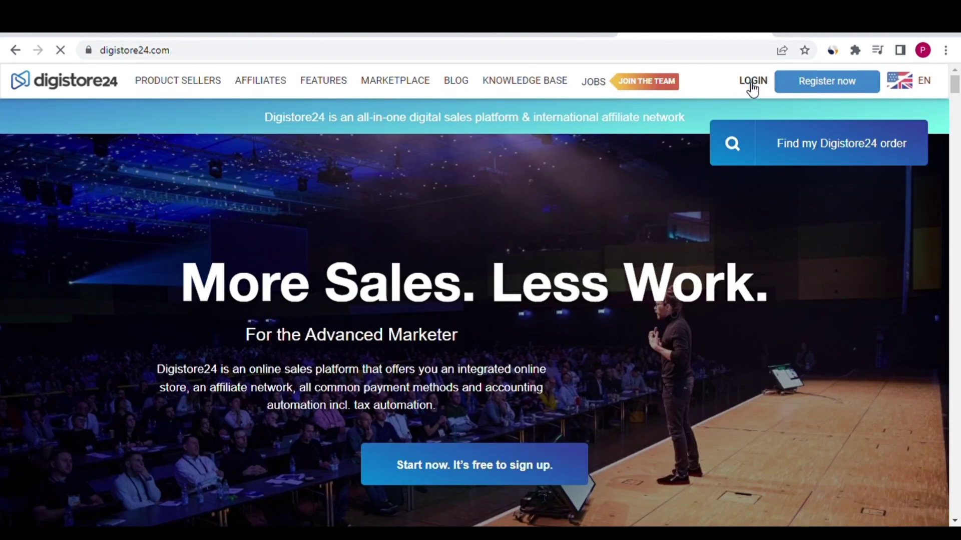
left_click(748, 84)
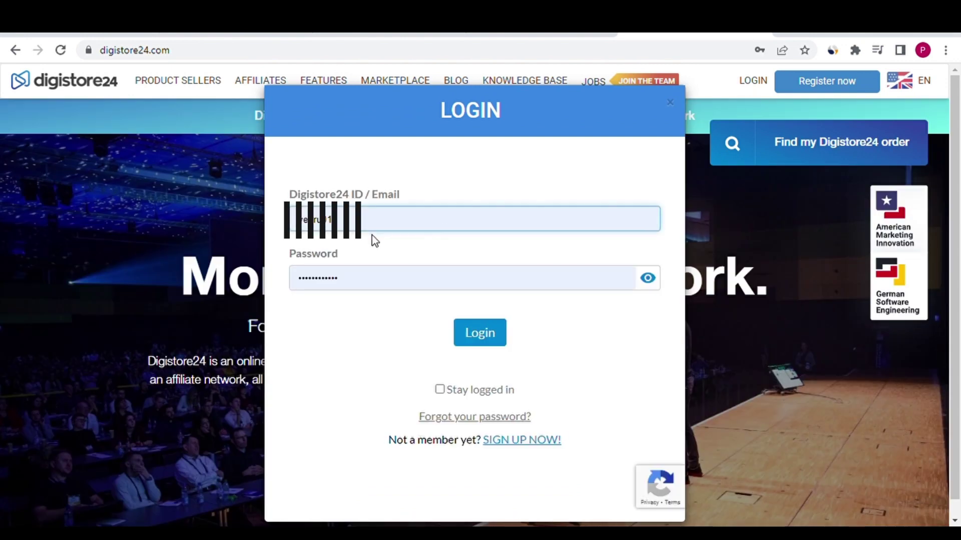
Submit the entered login credentials to reach the affiliate dashboard showing $0.00 earnings.
left_click(479, 341)
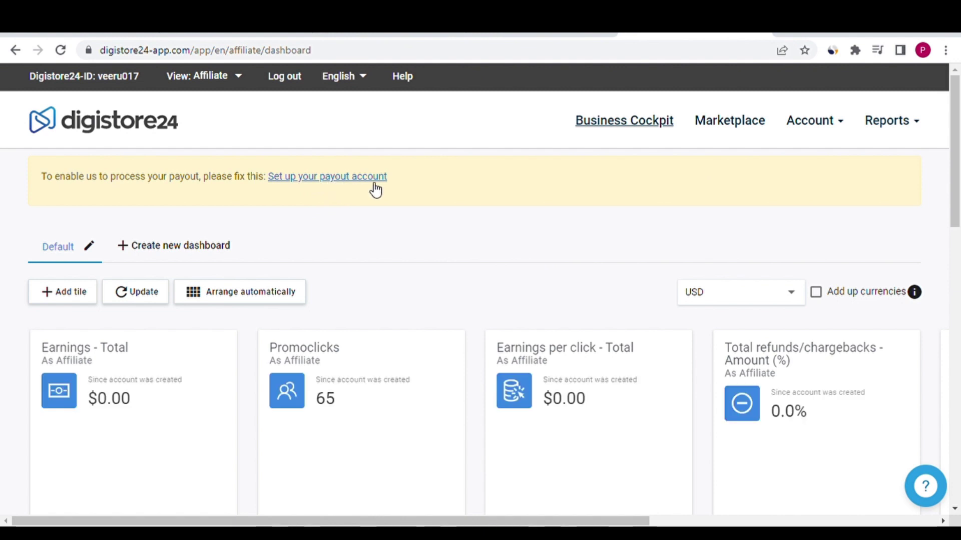
Open the affiliate marketplace and view the Animals & Pets and E-Mail-Marketing offers.
left_click(742, 123)
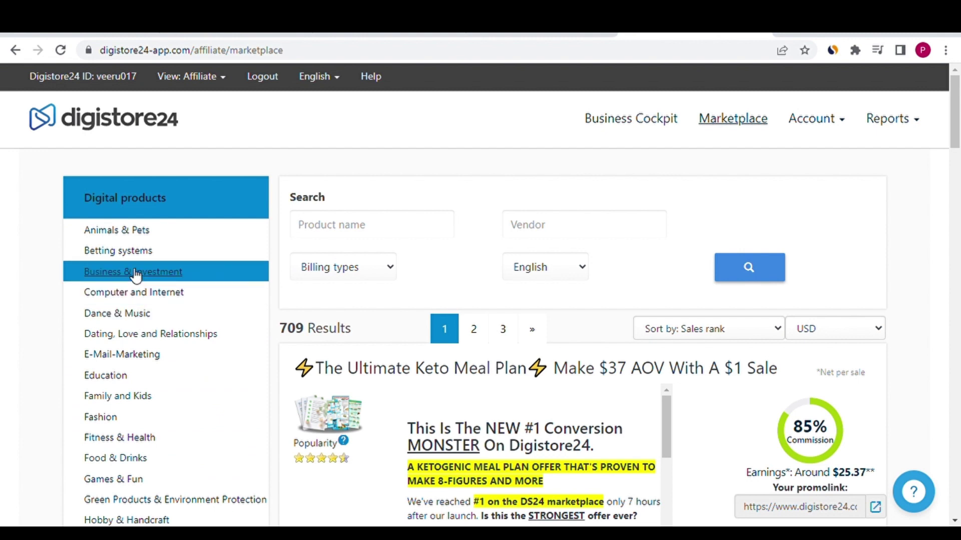
left_click(136, 233)
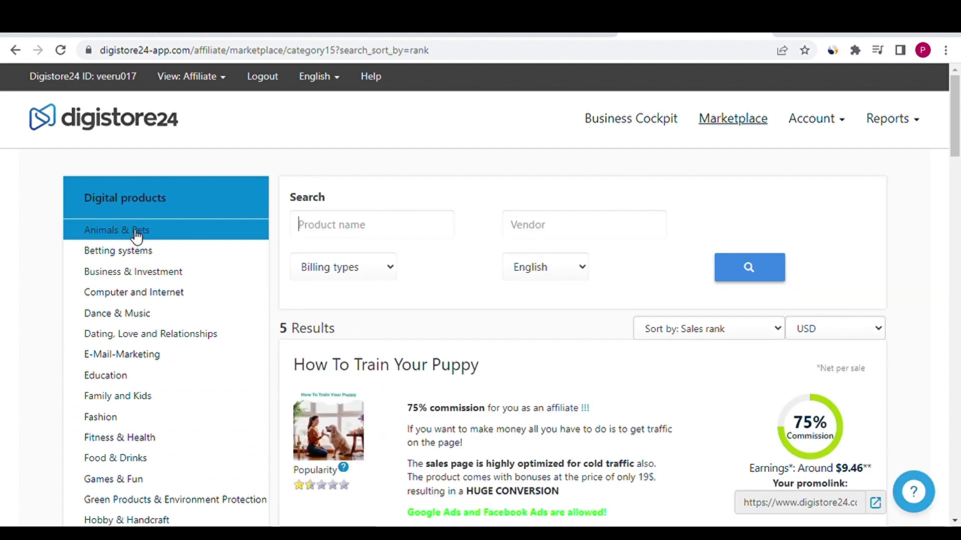
left_click(124, 359)
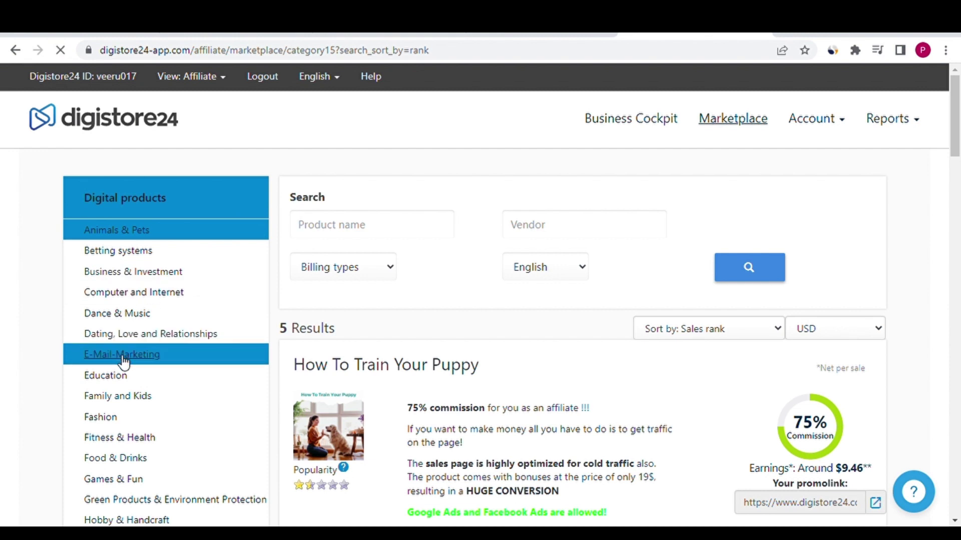
key("Down")
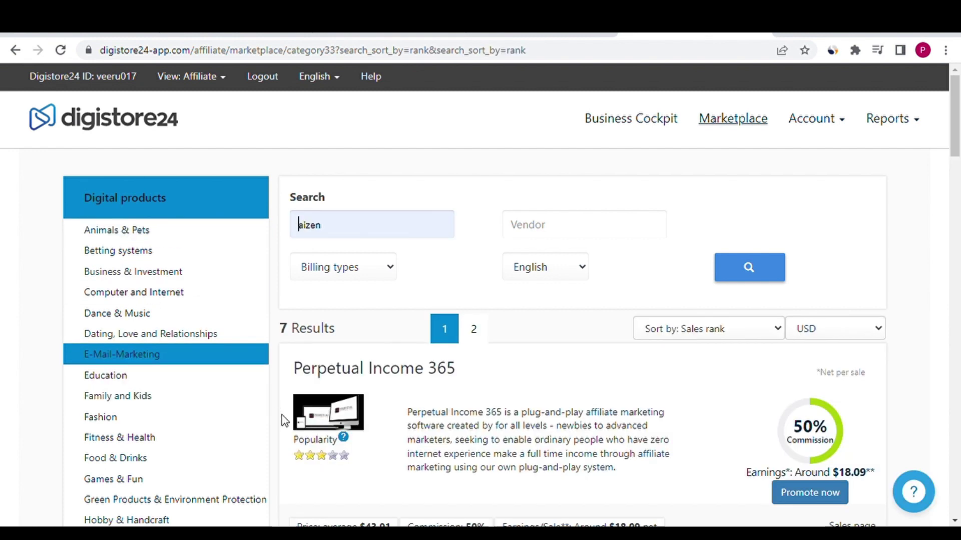
key("Escape")
scroll(283, 420, "down", 5)
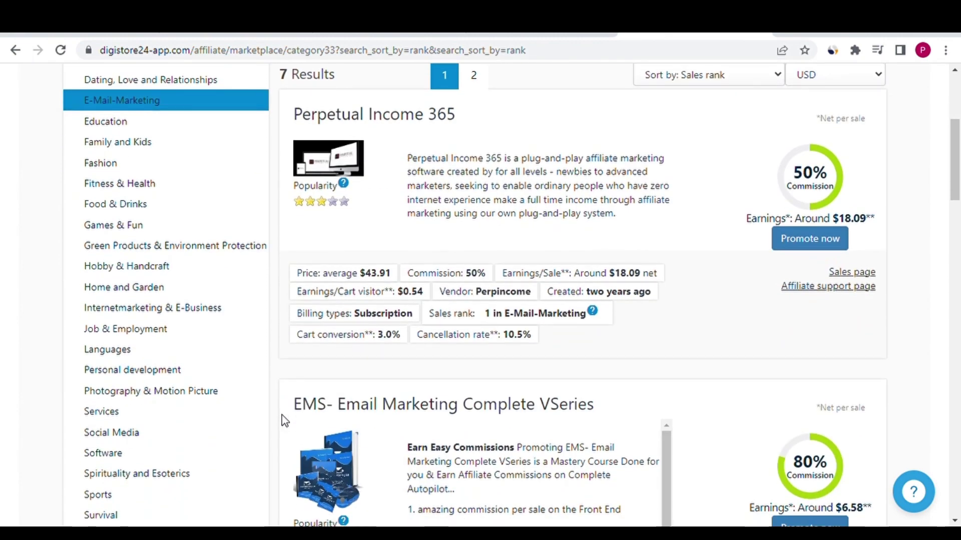
scroll(283, 420, "up", 3)
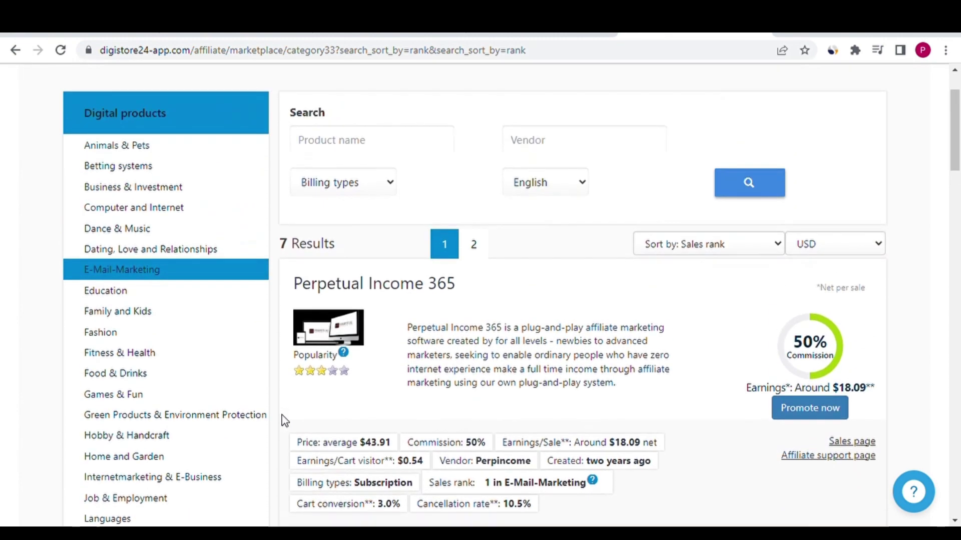
Browse the 105 Fitness & Health offers, including the EMFDEFENSE Negative Ions Sticker.
left_click(120, 350)
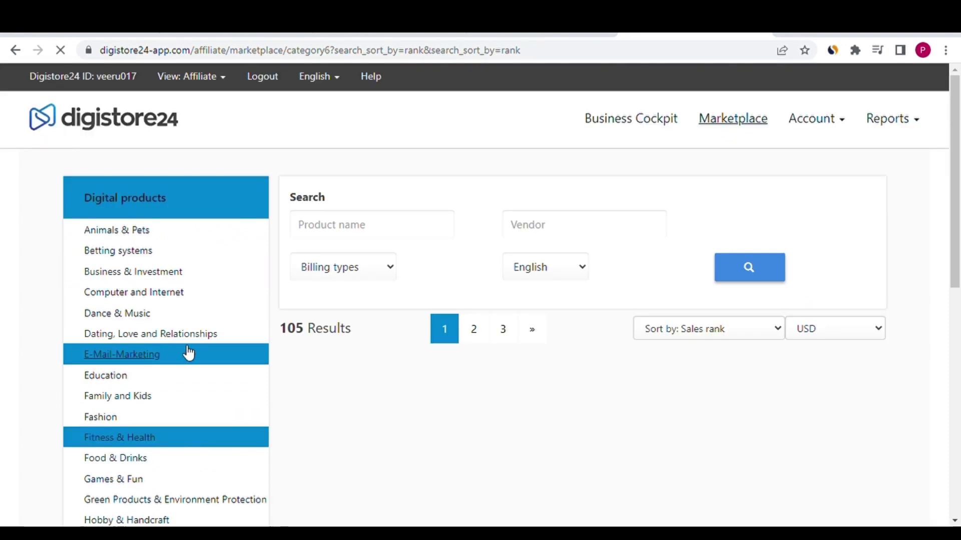
scroll(287, 379, "down", 8)
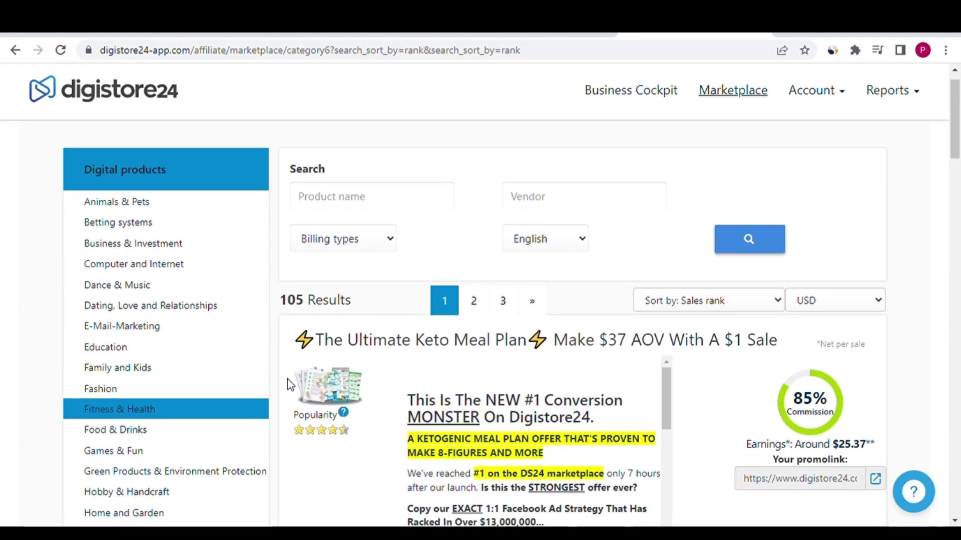
scroll(287, 379, "down", 4)
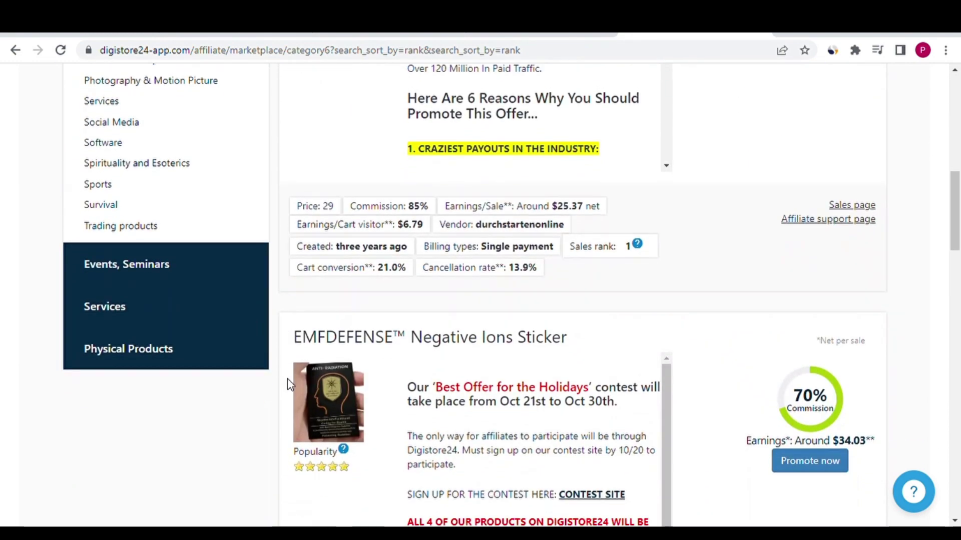
scroll(288, 379, "down", 8)
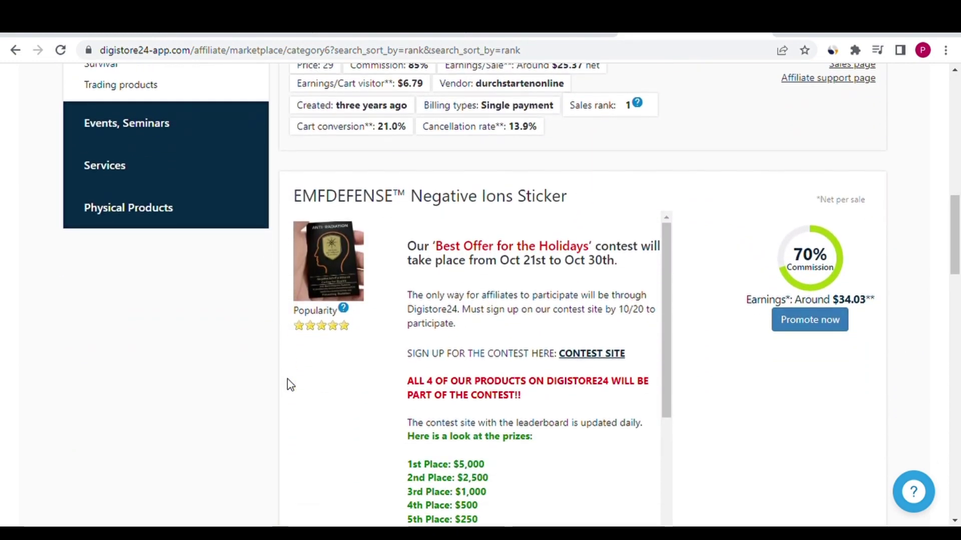
scroll(287, 379, "up", 13)
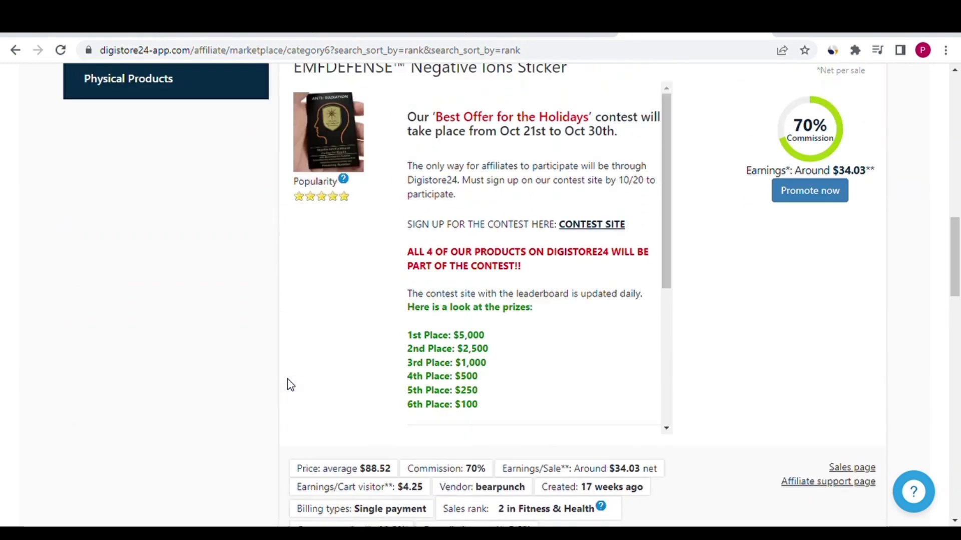